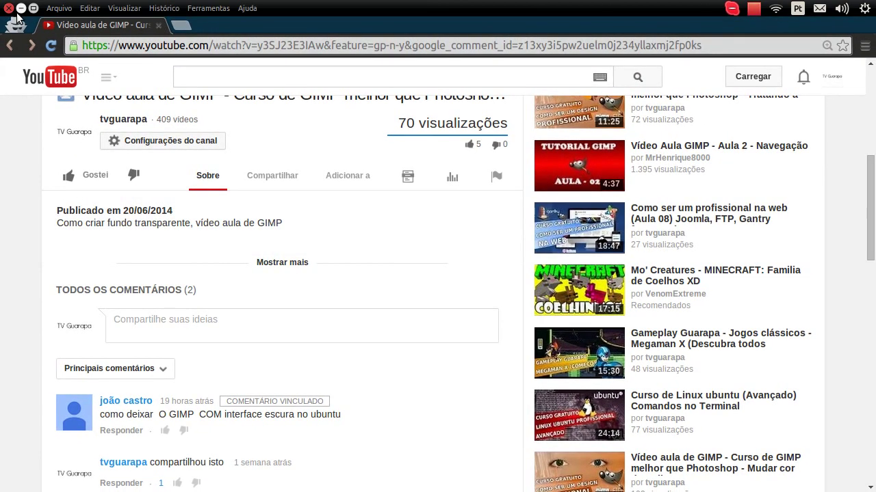
# Minimise the browser, search the system applications for "central de programas" and open the Ubuntu software centre.
pyautogui.click(21, 8)
pyautogui.moveTo(0, 82)
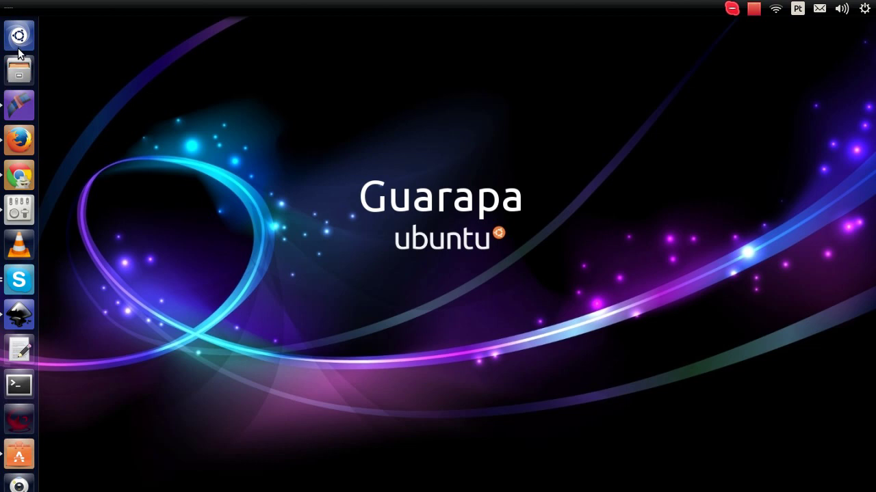
pyautogui.click(16, 44)
pyautogui.write('ce')
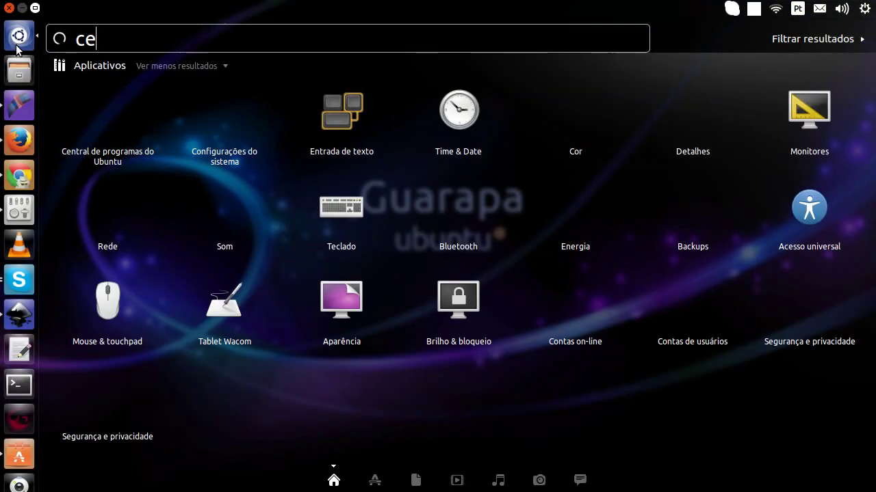
pyautogui.write('ntral de progr')
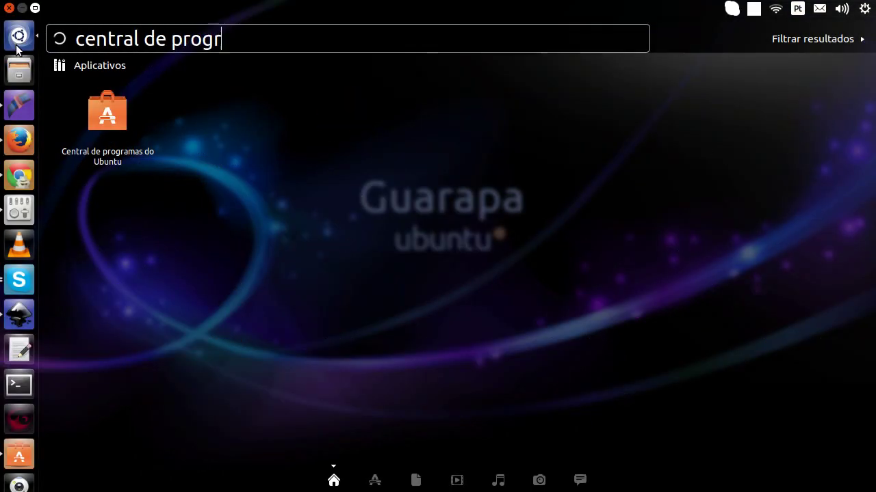
pyautogui.write('amas')
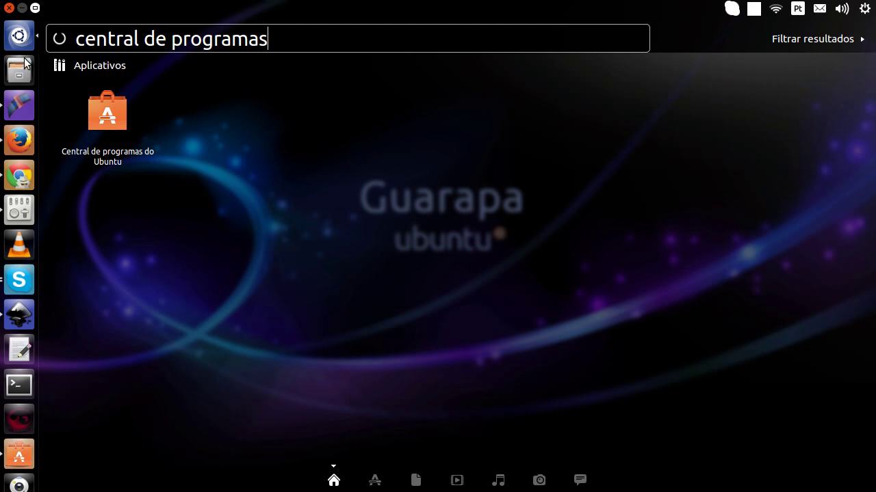
pyautogui.click(99, 123)
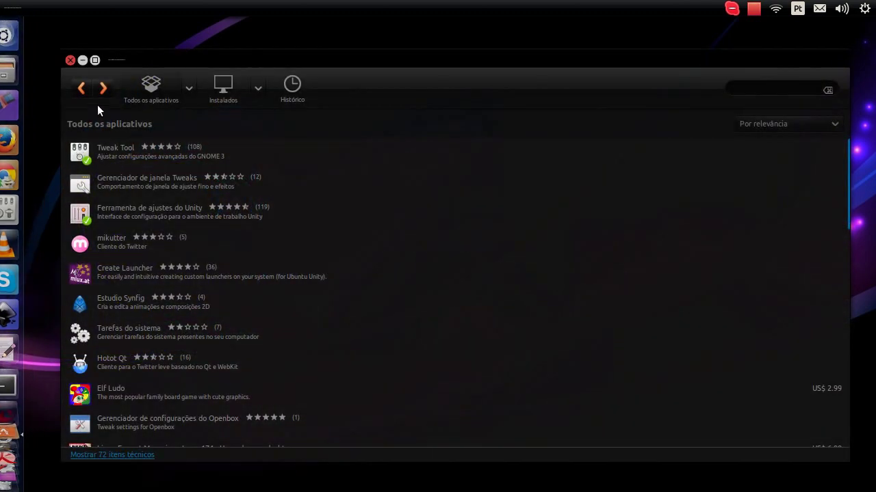
# Search all applications for "twe" and expand the Tweak Tool entry to check its installation option, closing with the window minimised.
pyautogui.click(760, 88)
pyautogui.write('twe')
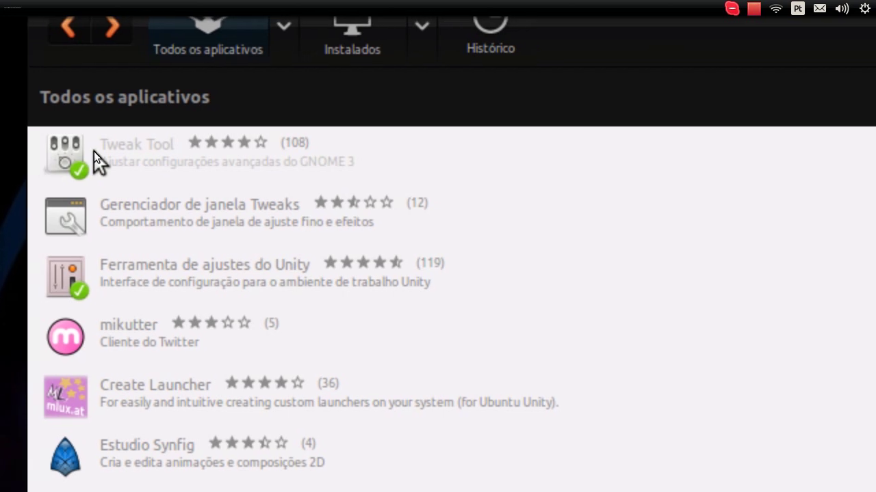
pyautogui.click(114, 156)
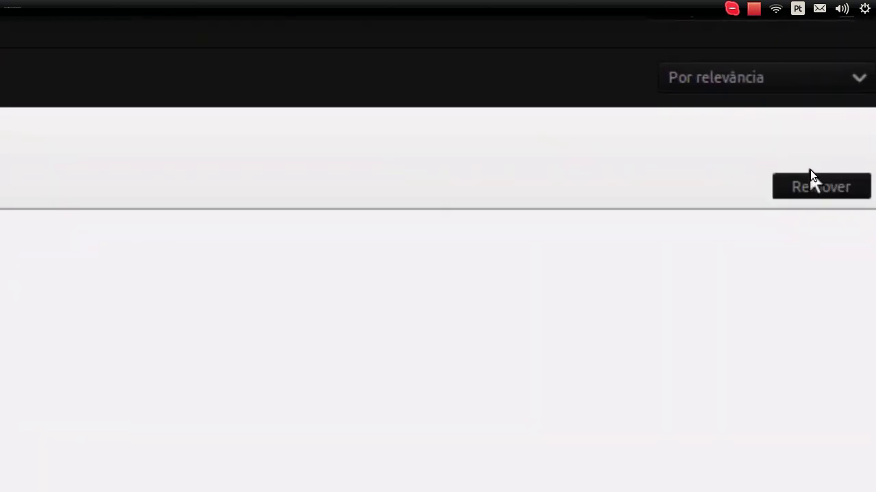
pyautogui.click(810, 171)
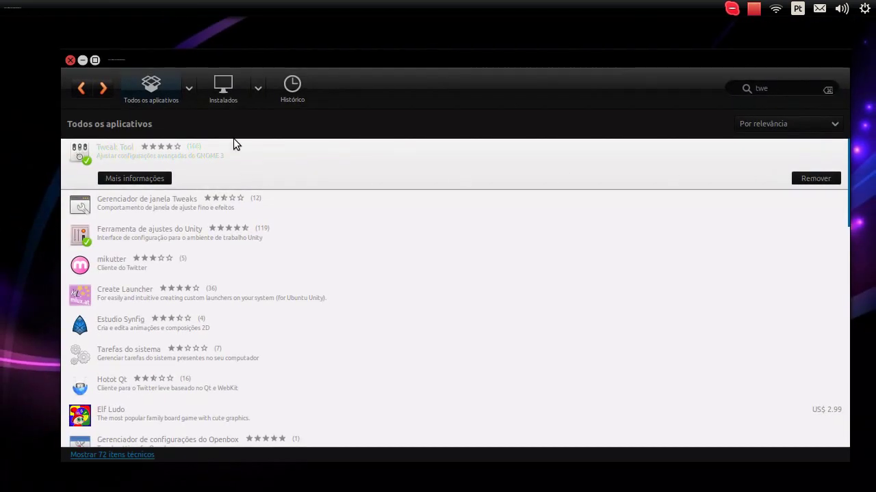
pyautogui.click(86, 61)
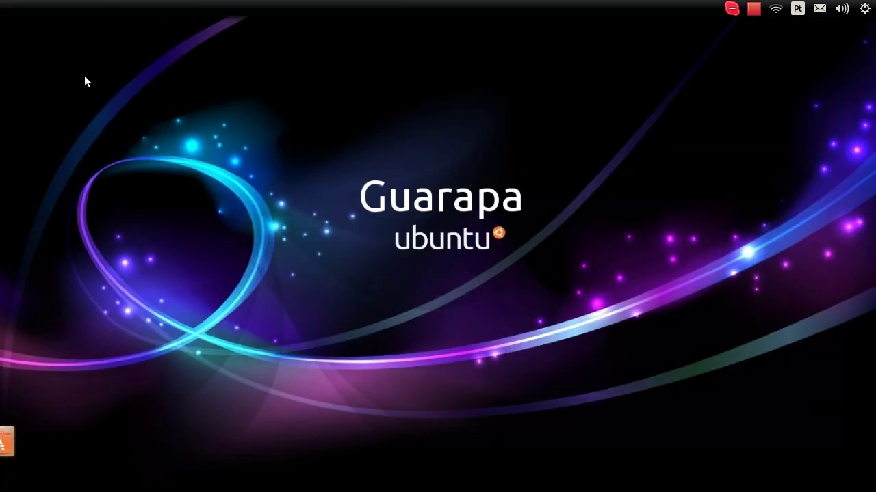
# Search the system applications for "twe" and open Ferramenta de ajustes with its appearance settings in view.
pyautogui.click(19, 37)
pyautogui.write('twe')
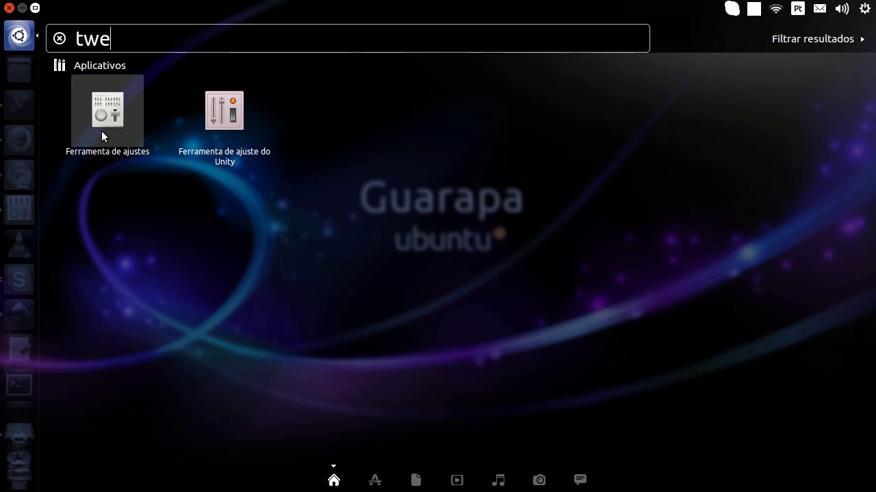
pyautogui.click(102, 131)
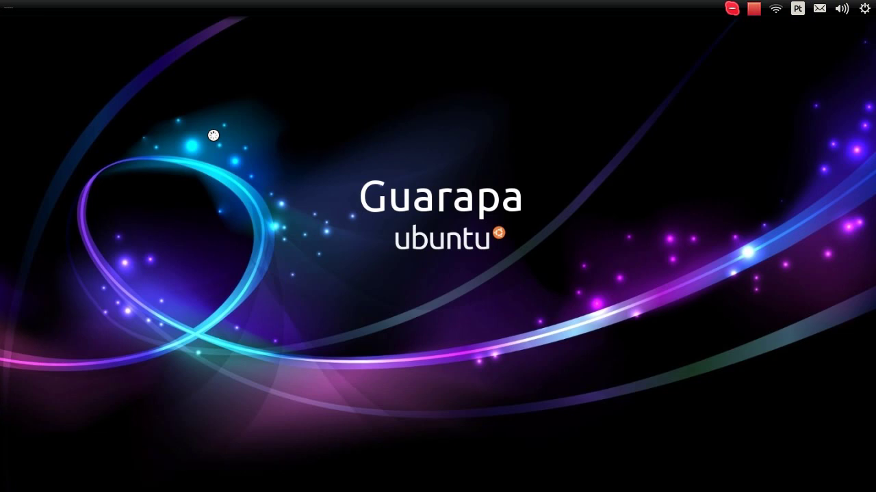
pyautogui.moveTo(3, 138)
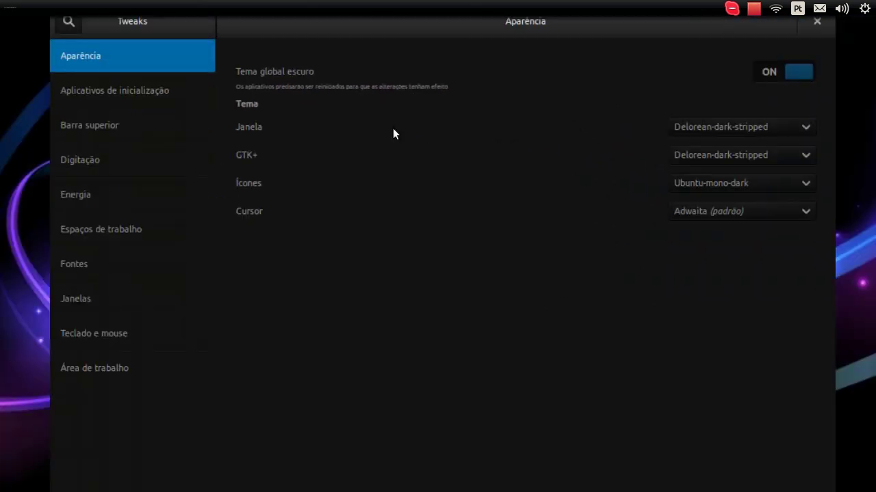
pyautogui.moveTo(310, 52); pyautogui.dragTo(303, 54)
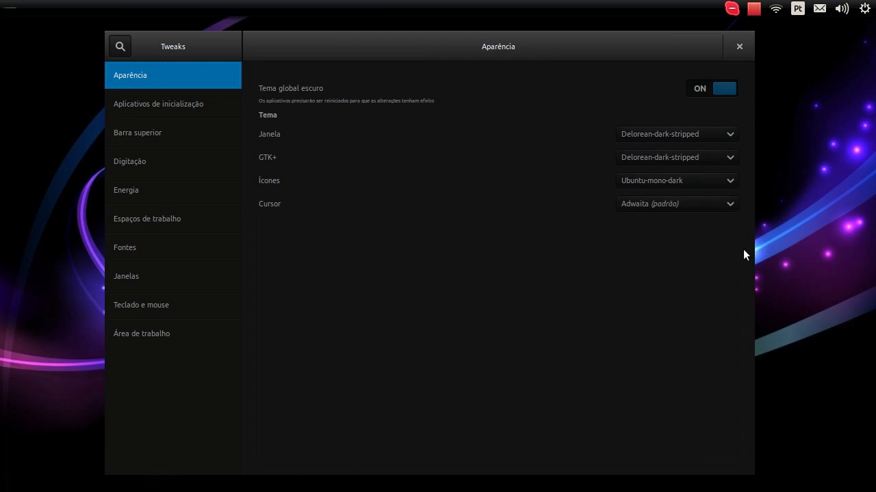
# Try the Ambiance and Ambiance-Dark themes for GTK+ in the appearance settings.
pyautogui.click(731, 158)
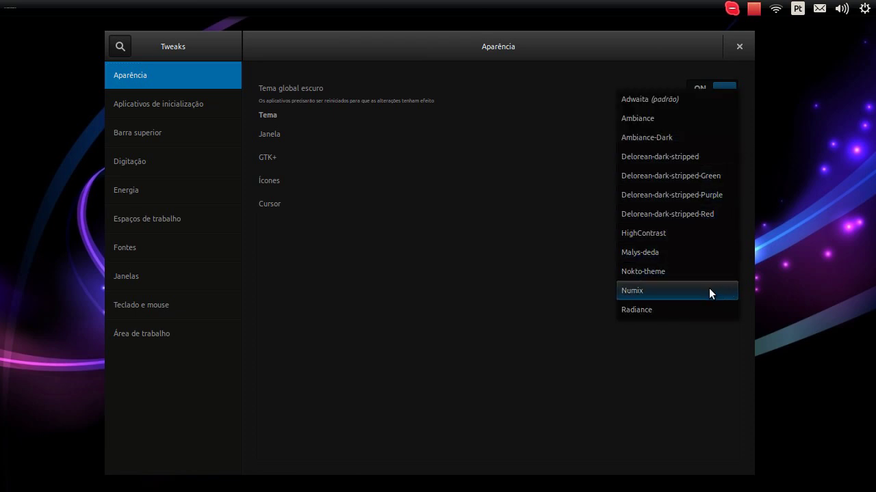
pyautogui.click(649, 121)
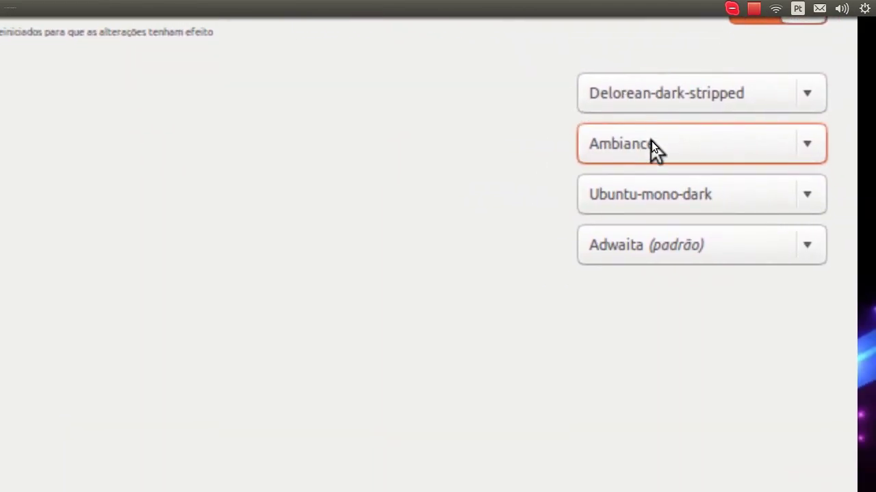
pyautogui.scroll(-1, 649, 144)
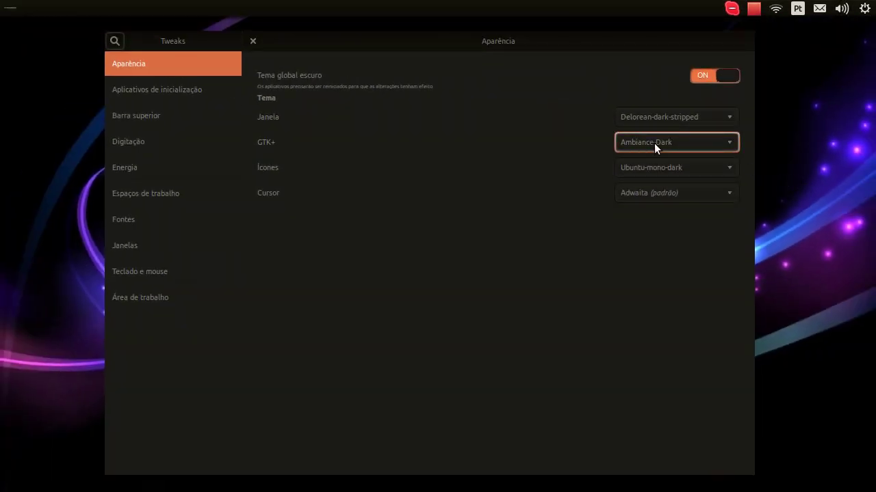
# Set the GTK+ theme to Delorean-dark-stripped.
pyautogui.click(644, 142)
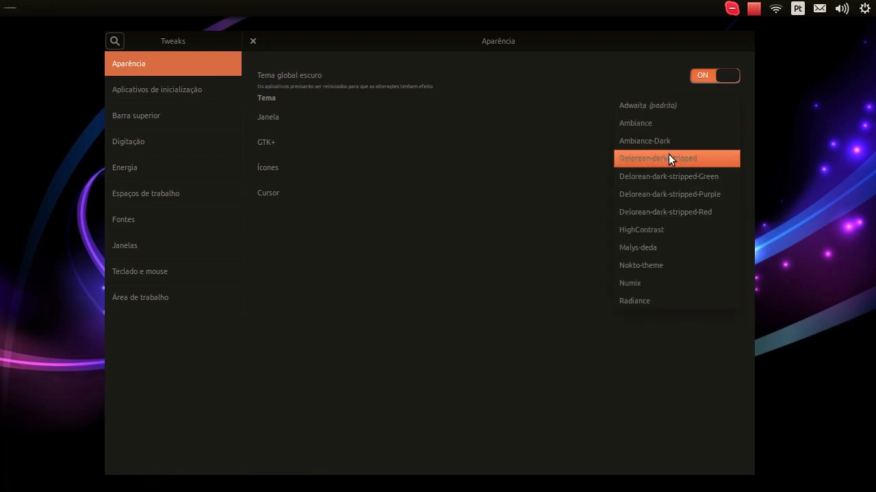
pyautogui.click(673, 160)
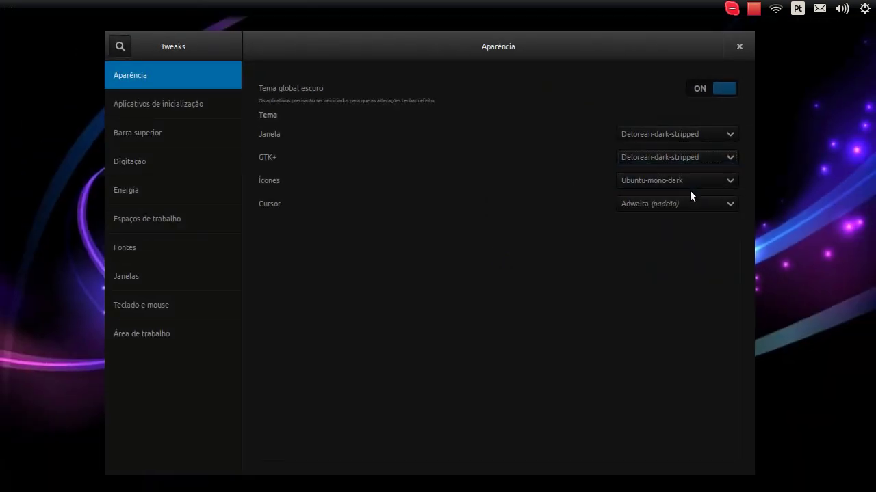
# Switch to Firefox and close the Google search and Ubuntu/Linux News tabs, keeping the Delorean Dark Stripped article open.
pyautogui.moveTo(1, 99)
pyautogui.click(19, 142)
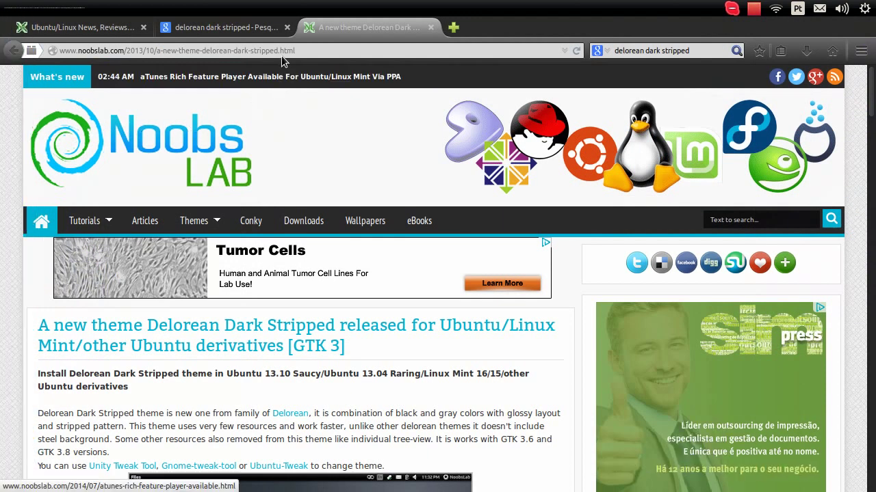
pyautogui.click(287, 28)
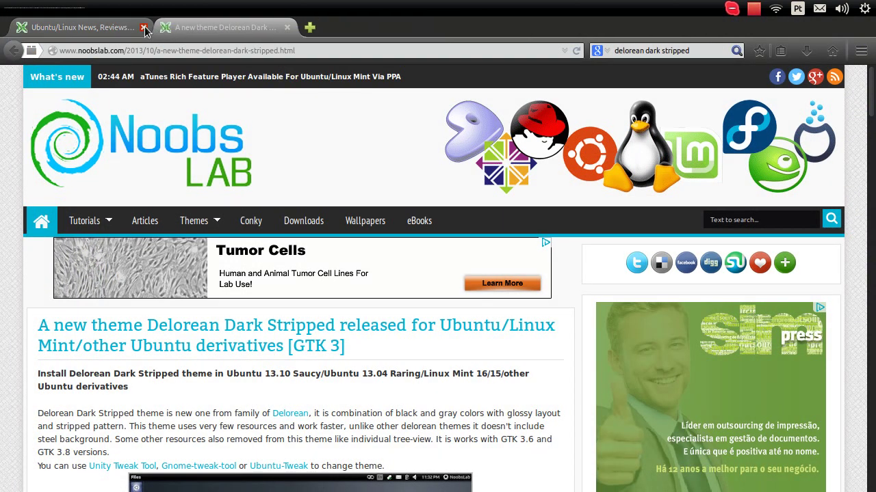
pyautogui.click(143, 28)
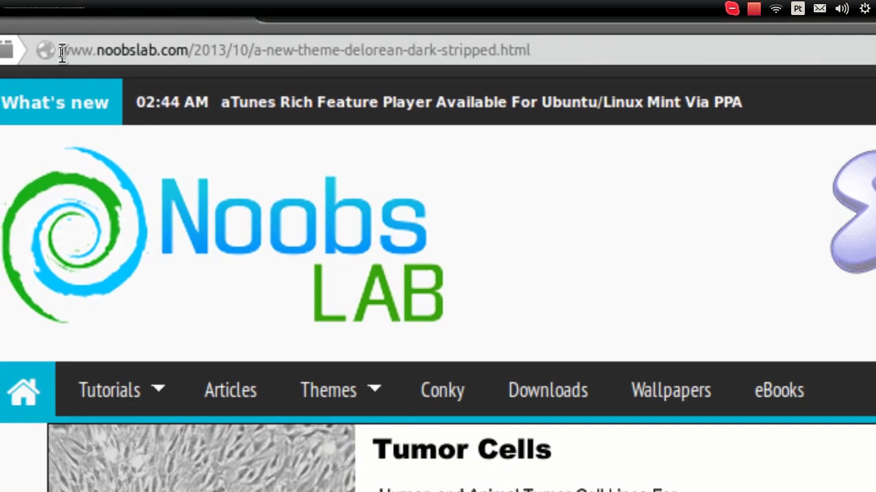
pyautogui.click(61, 52)
pyautogui.moveTo(61, 52); pyautogui.dragTo(178, 53)
pyautogui.moveTo(120, 54); pyautogui.dragTo(132, 53)
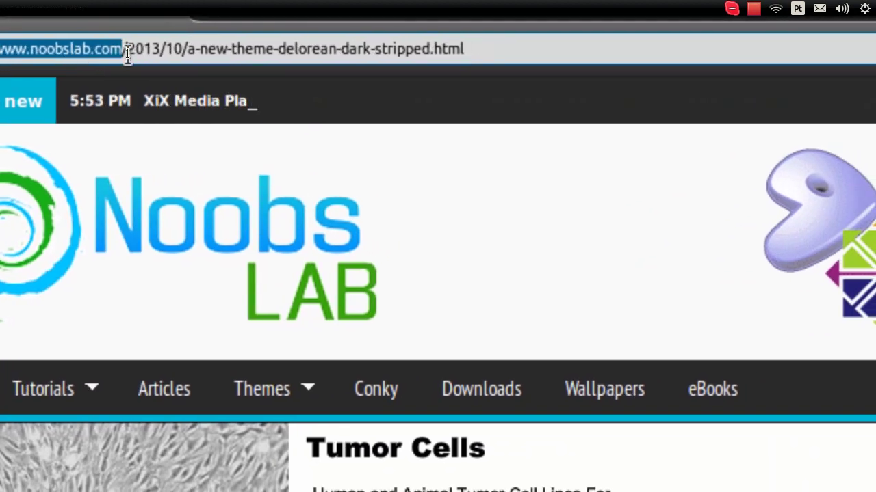
pyautogui.moveTo(132, 53); pyautogui.dragTo(455, 54)
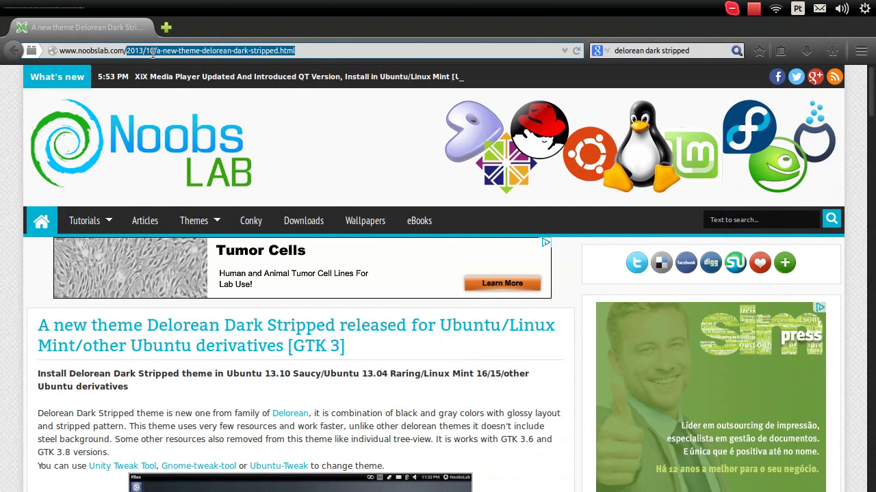
# Look through the Delorean Dark Stripped article's introduction and the site's theme and icon categories.
pyautogui.scroll(-5, 28, 297)
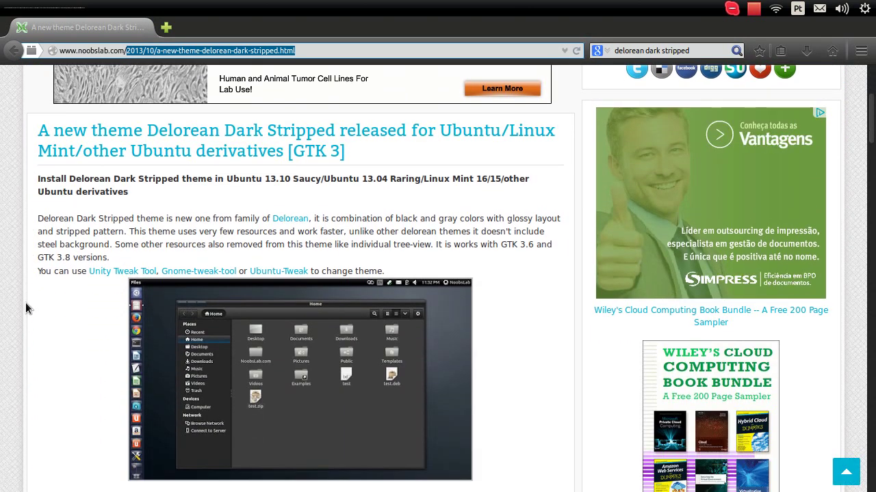
pyautogui.scroll(1, 26, 309)
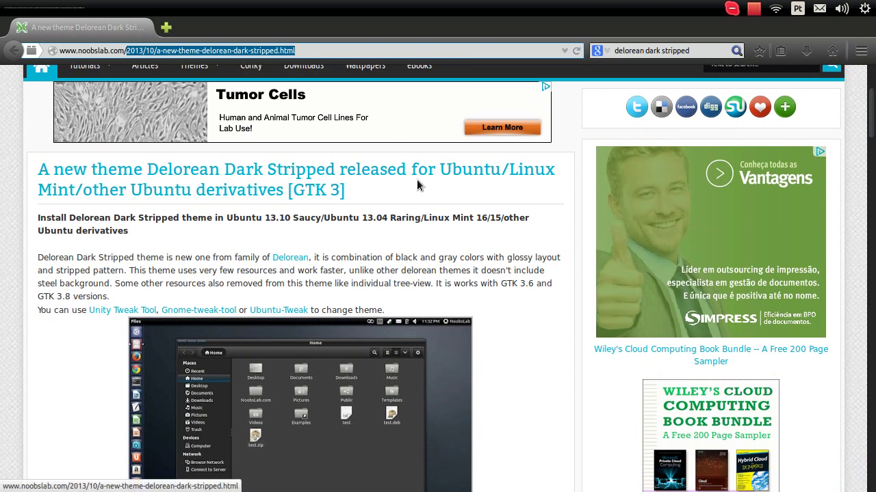
pyautogui.scroll(3, 277, 320)
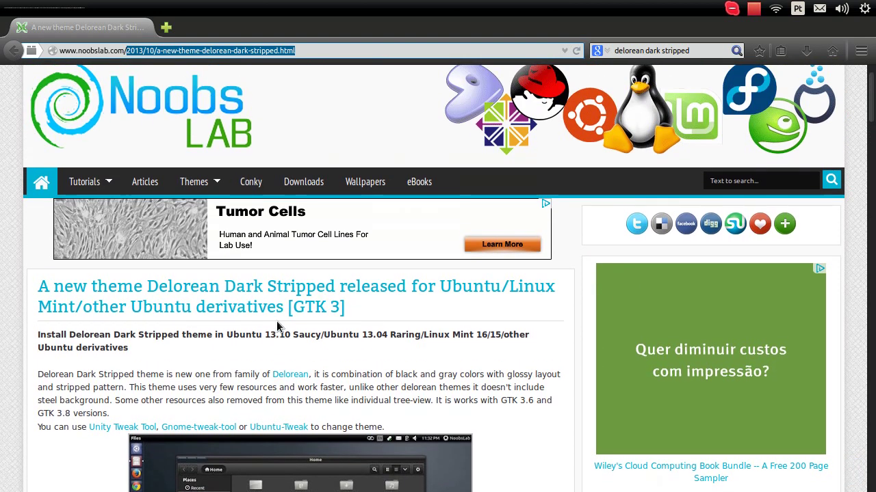
pyautogui.moveTo(219, 195)
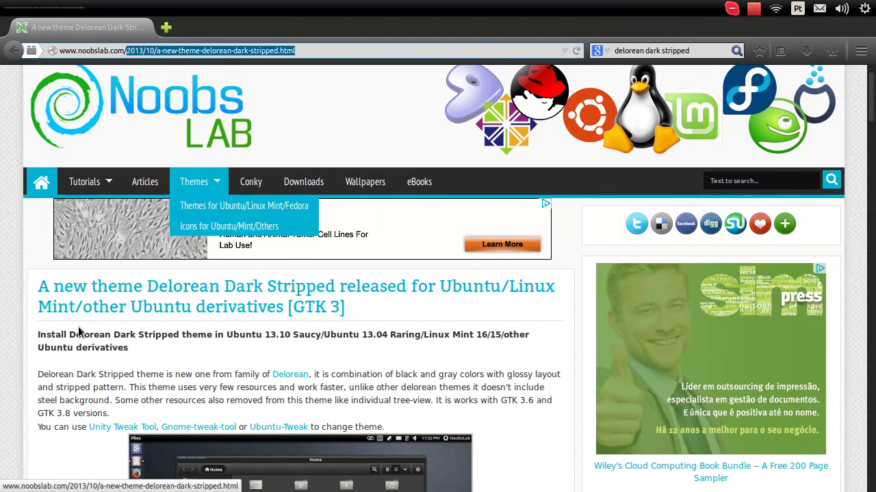
pyautogui.click(34, 329)
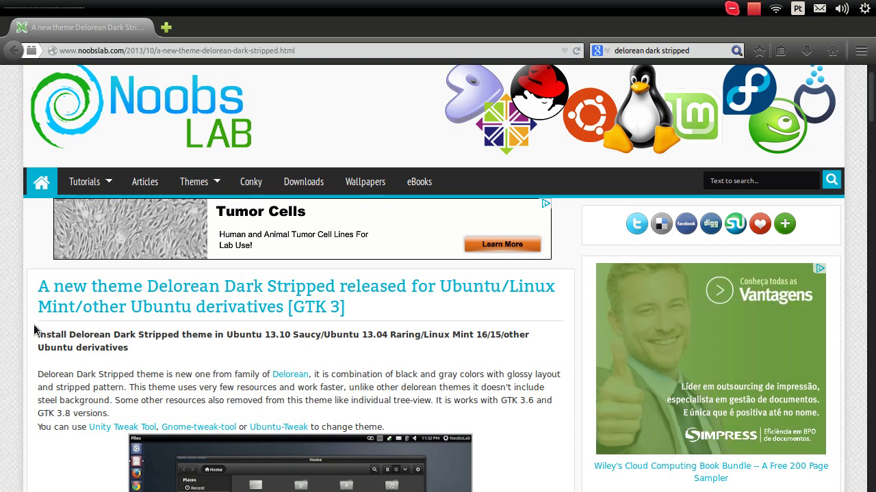
# Open the Detalhes page of the system settings to check the installed Ubuntu version.
pyautogui.moveTo(2, 328)
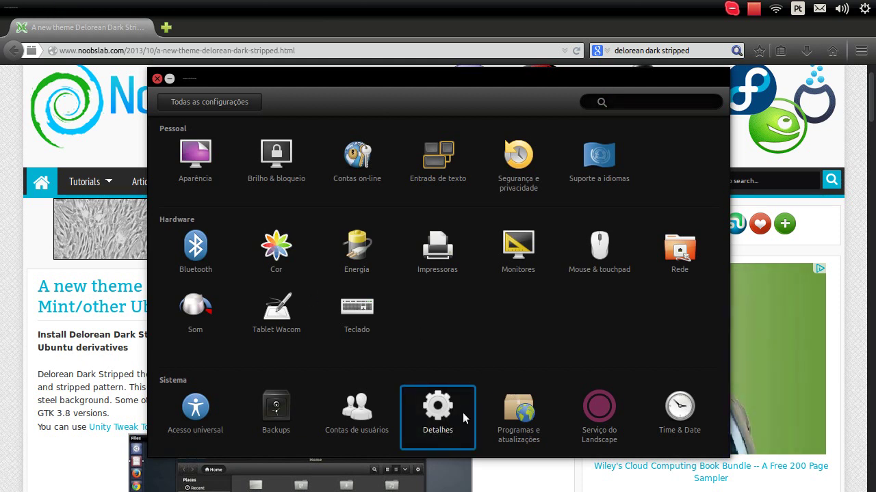
pyautogui.click(440, 415)
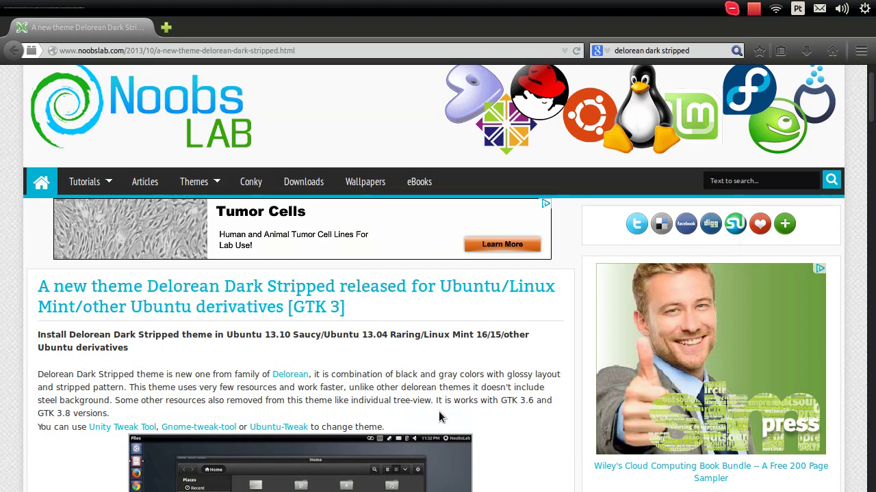
pyautogui.moveTo(2, 353)
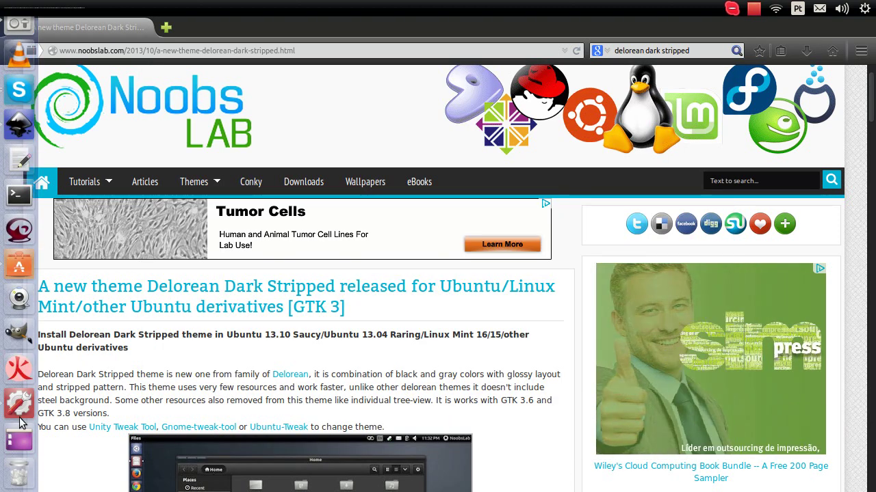
pyautogui.click(27, 403)
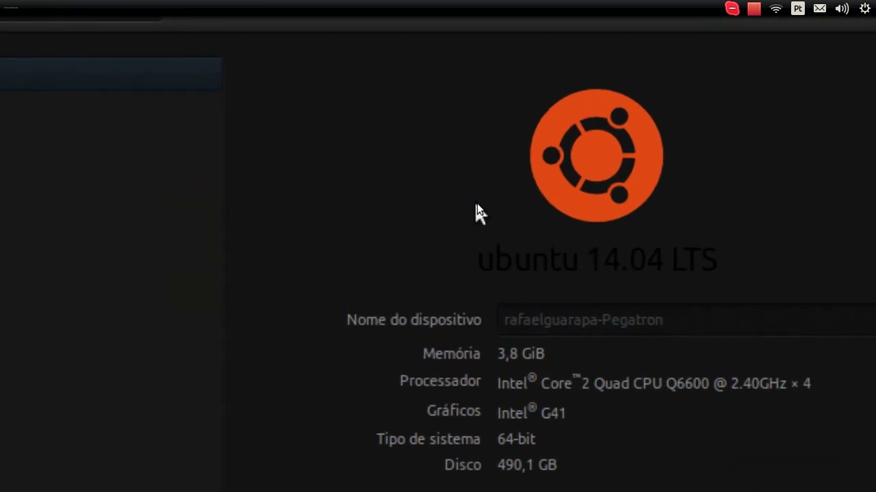